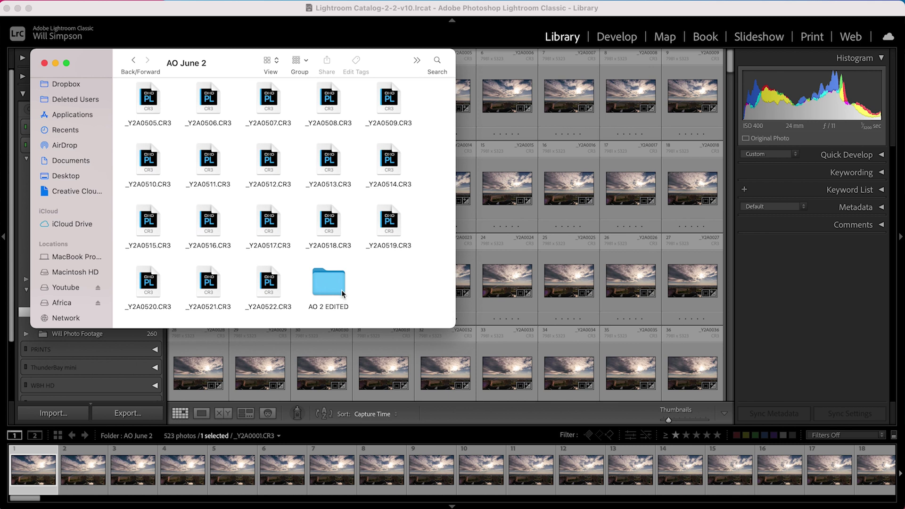
Close the Finder window and bring Lightroom's AO June 2 library back to the front
{"action": "left_click", "coordinate": [334, 307]}
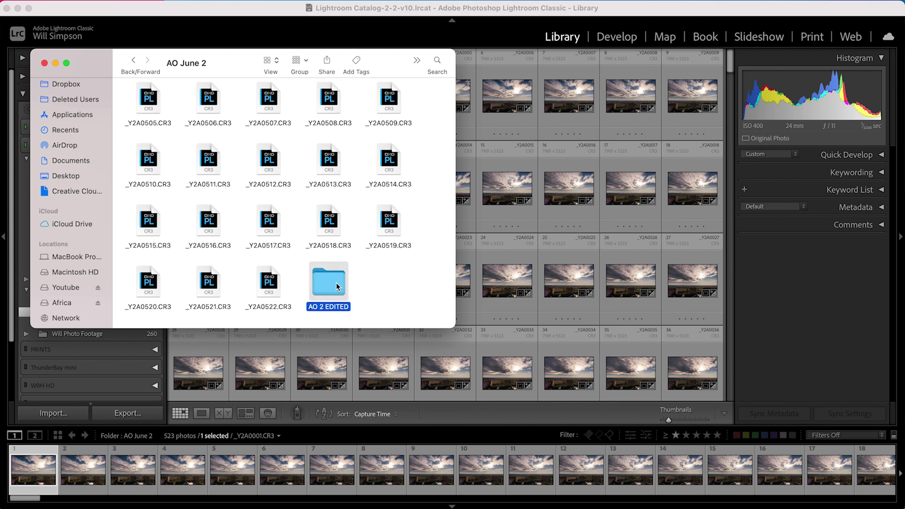
{"action": "left_click", "coordinate": [424, 283]}
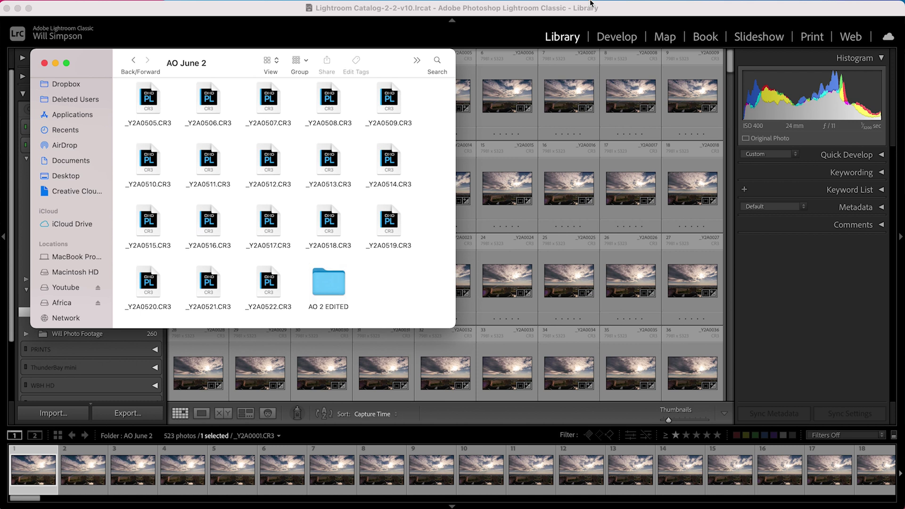
{"action": "left_click", "coordinate": [592, 9]}
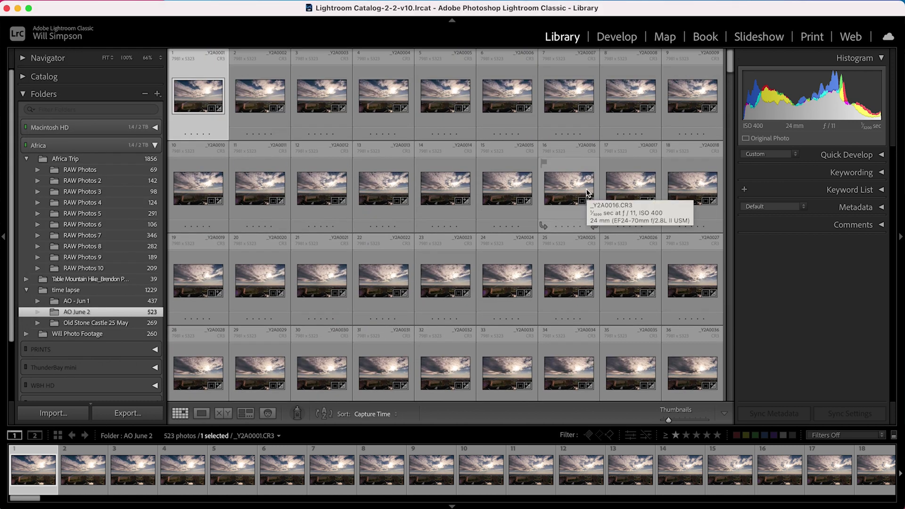
Confirm AO June 2 as the import source, close Import without importing, and switch to Develop
{"action": "left_click", "coordinate": [63, 414]}
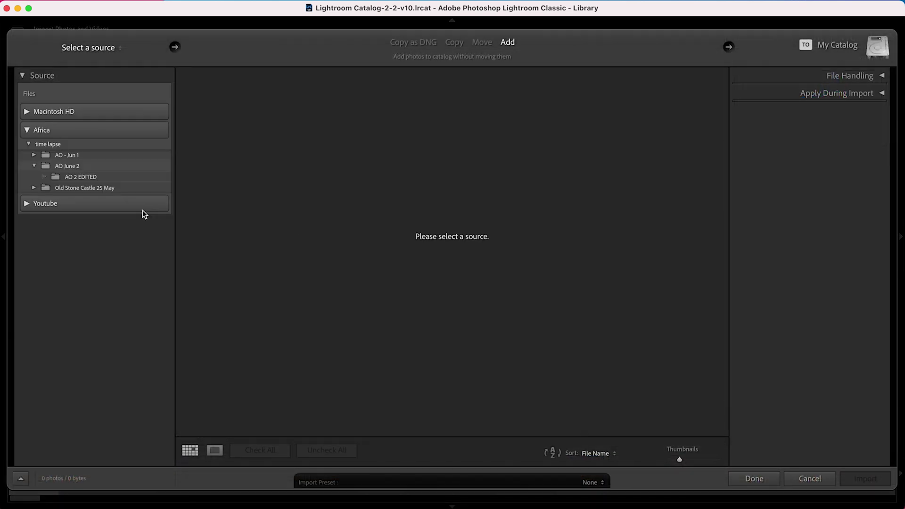
{"action": "left_click", "coordinate": [56, 169]}
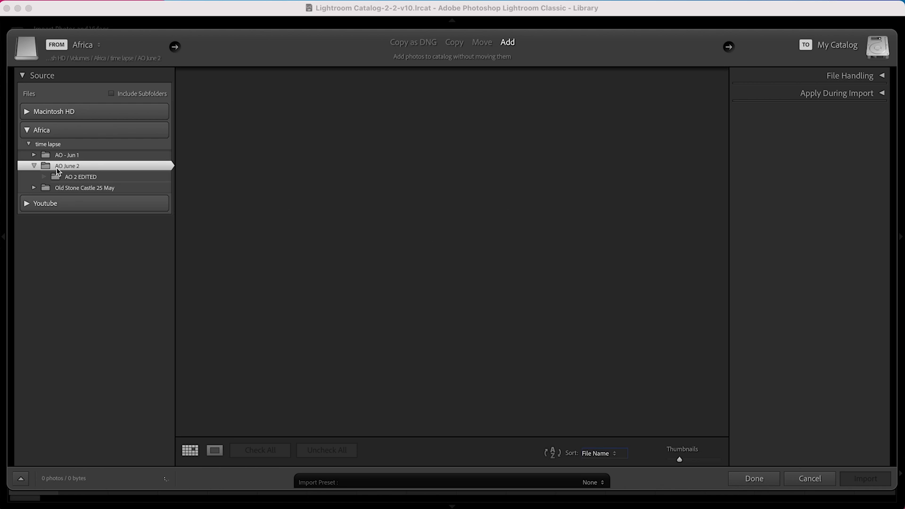
{"action": "scroll", "coordinate": [358, 169], "scroll_direction": "down", "scroll_amount": 15}
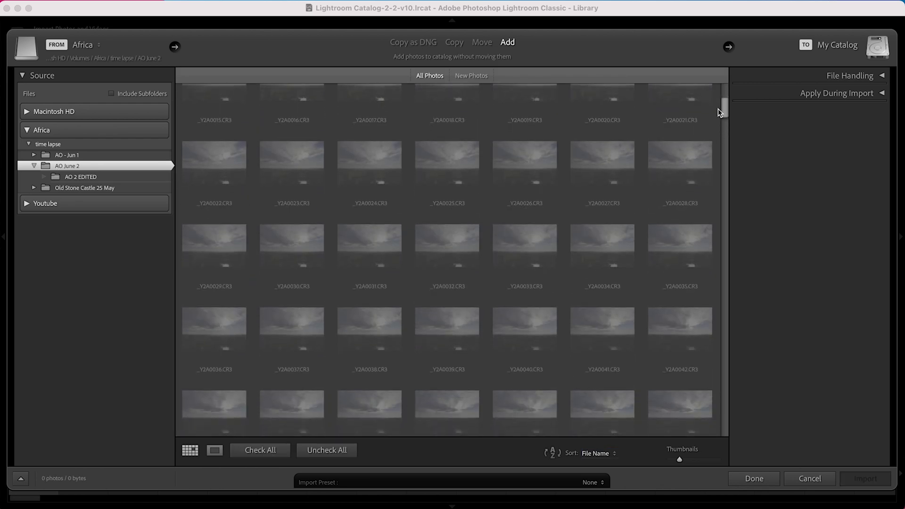
{"action": "scroll", "coordinate": [427, 126], "scroll_direction": "up", "scroll_amount": 15}
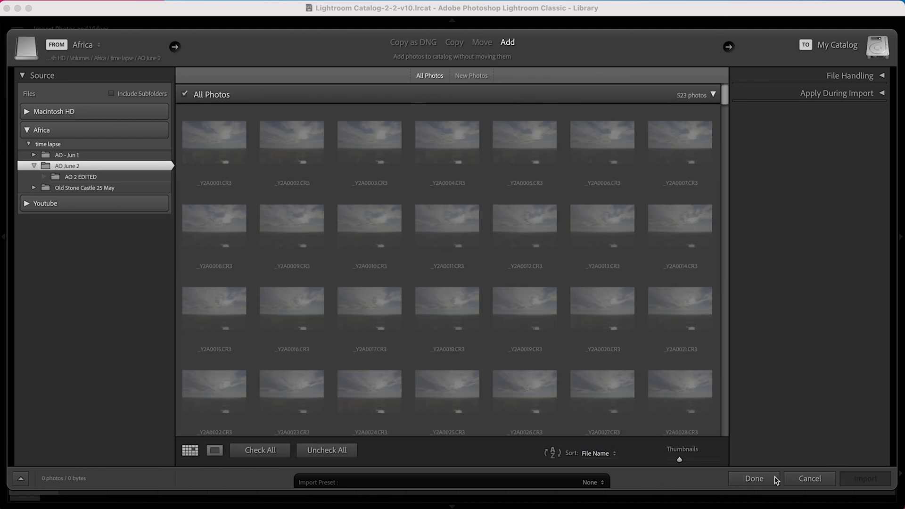
{"action": "left_click", "coordinate": [809, 479]}
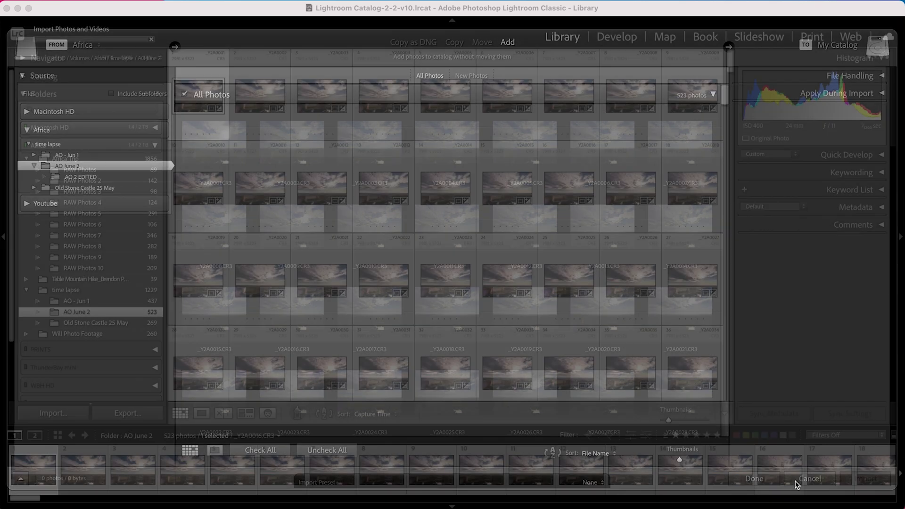
{"action": "left_click", "coordinate": [620, 37]}
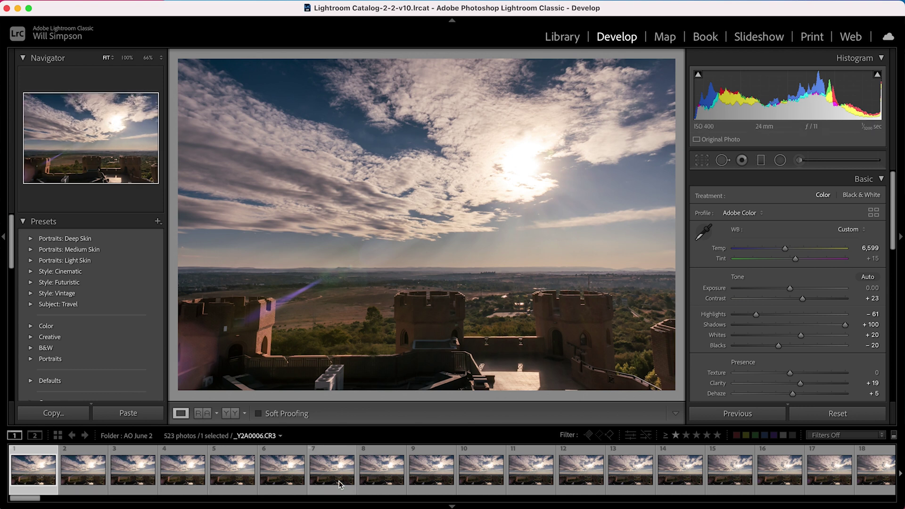
Select all 523 photos, synchronize the first photo's settings to them, and view a night frame
{"action": "left_click_drag", "start_coordinate": [24, 500], "coordinate": [877, 499]}
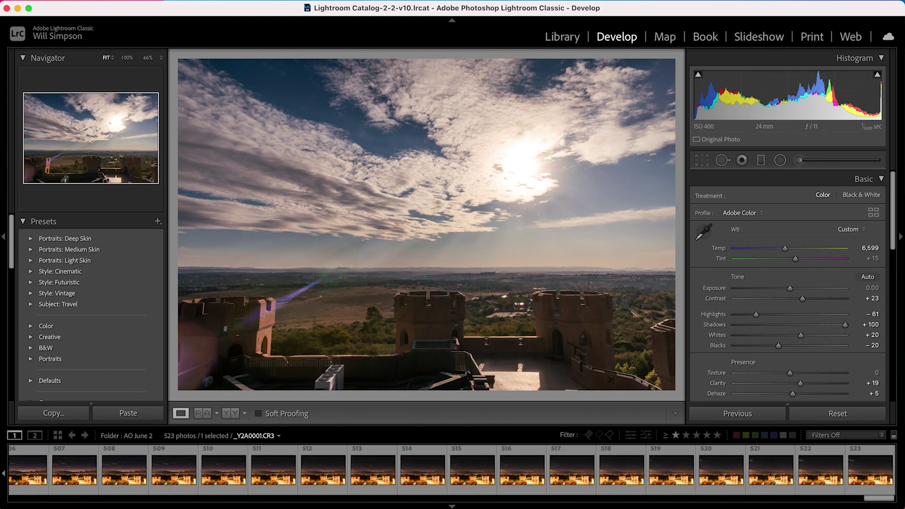
{"action": "left_click", "coordinate": [870, 481], "text": "shift"}
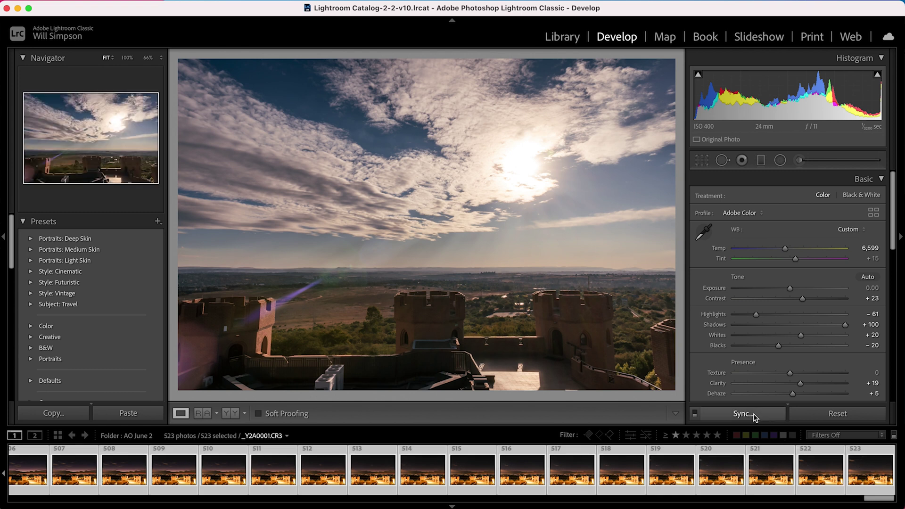
{"action": "left_click", "coordinate": [750, 415]}
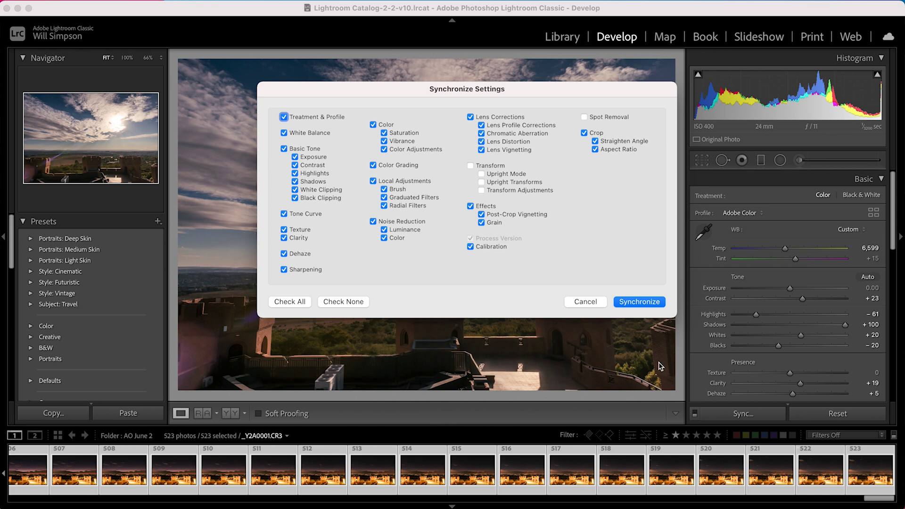
{"action": "left_click", "coordinate": [640, 302]}
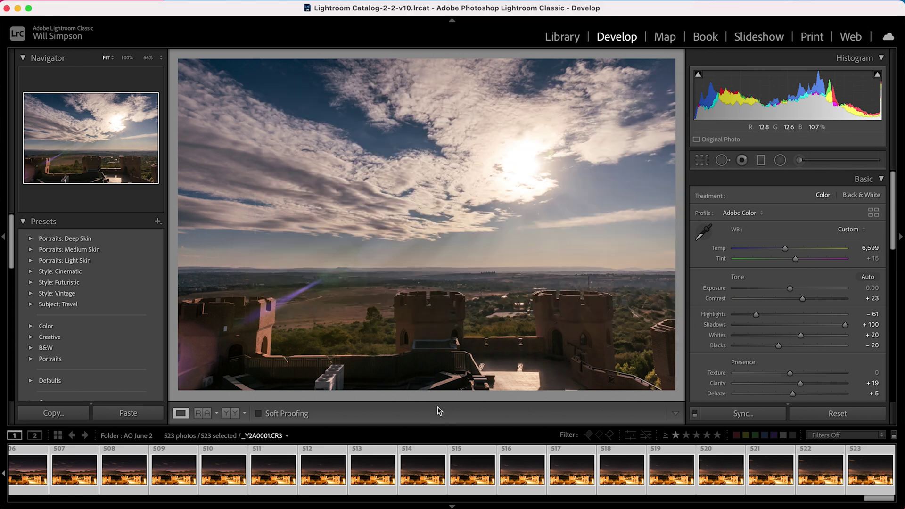
{"action": "left_click", "coordinate": [407, 492]}
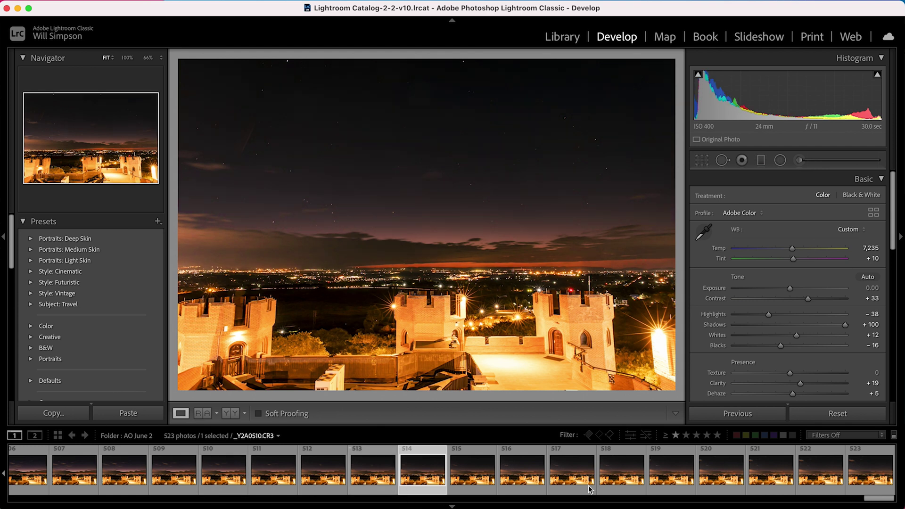
Inspect sunset photos 346 and 347 and last photo 523, then return to photo 1
{"action": "left_click_drag", "start_coordinate": [886, 499], "coordinate": [586, 498]}
{"action": "left_click", "coordinate": [569, 469]}
{"action": "left_click", "coordinate": [620, 475]}
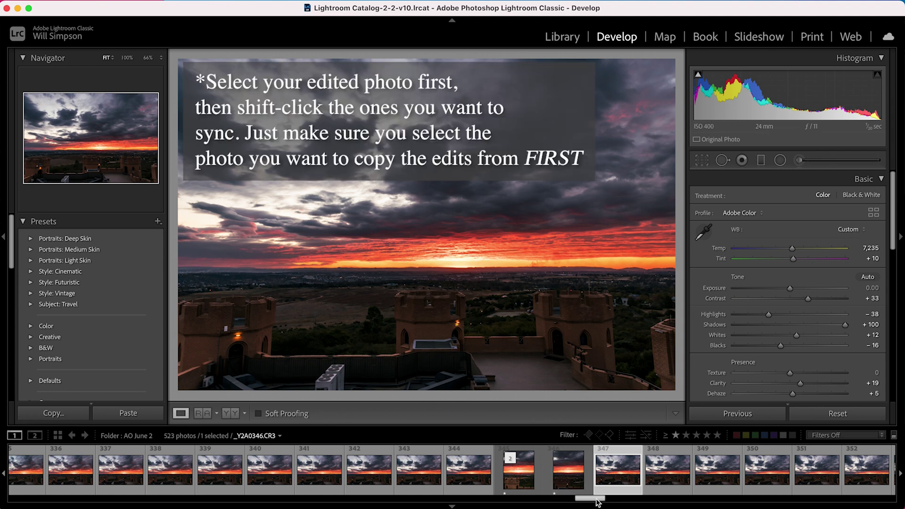
{"action": "left_click_drag", "start_coordinate": [590, 498], "coordinate": [879, 498]}
{"action": "left_click", "coordinate": [869, 471]}
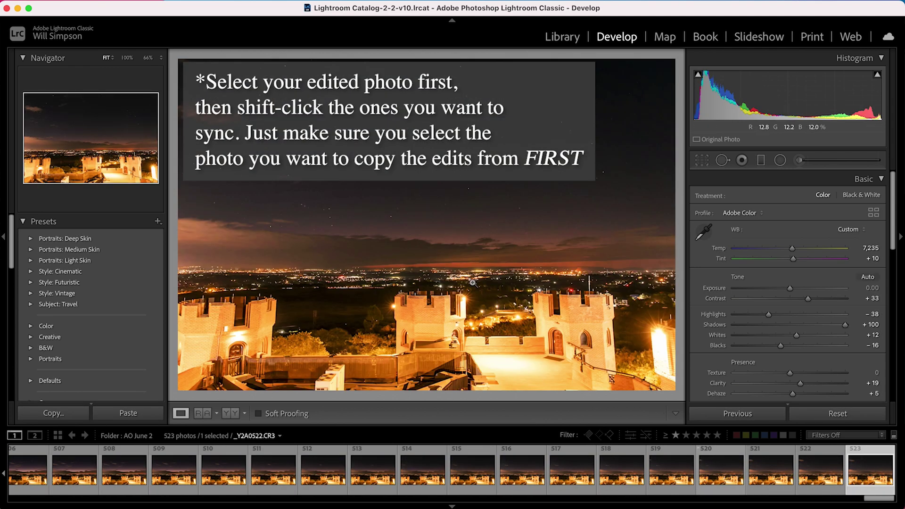
{"action": "left_click_drag", "start_coordinate": [883, 502], "coordinate": [24, 498]}
{"action": "left_click", "coordinate": [33, 471]}
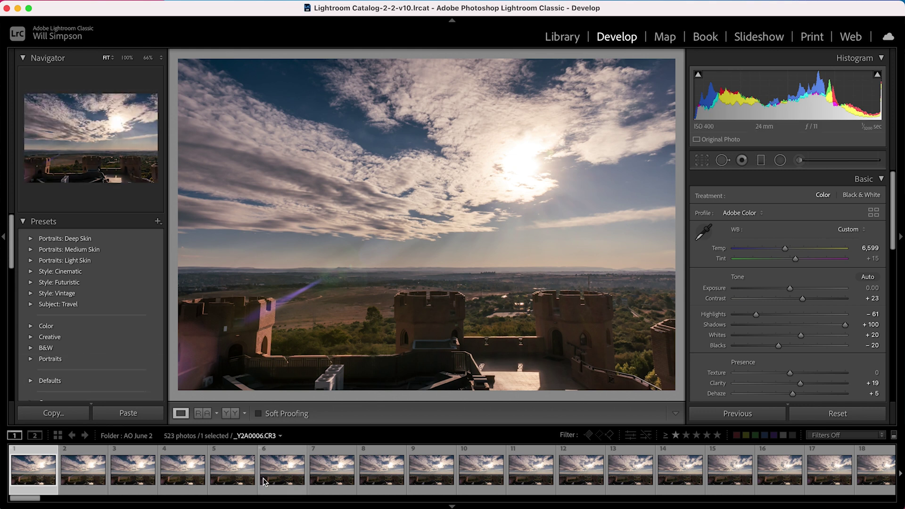
Select all 523 photos and open the Export dialog for them
{"action": "key", "text": "super+a"}
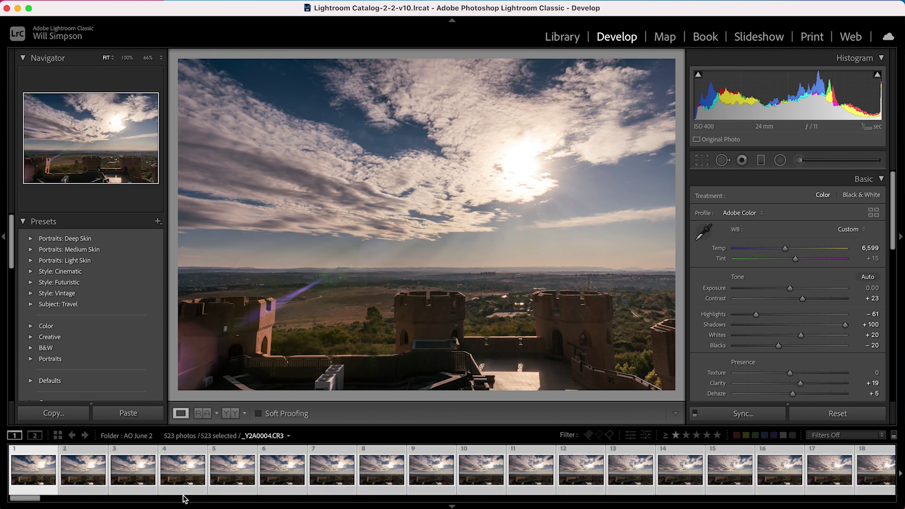
{"action": "left_click_drag", "start_coordinate": [49, 496], "coordinate": [879, 498]}
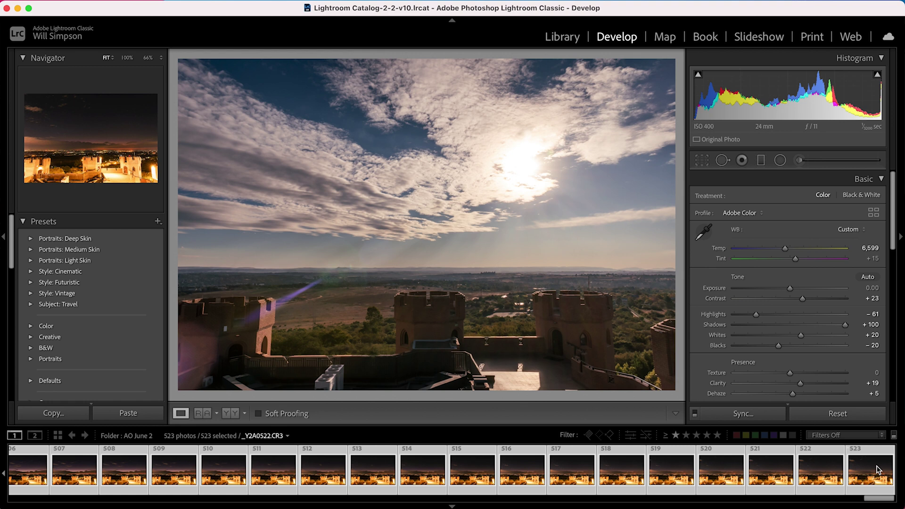
{"action": "right_click", "coordinate": [353, 77]}
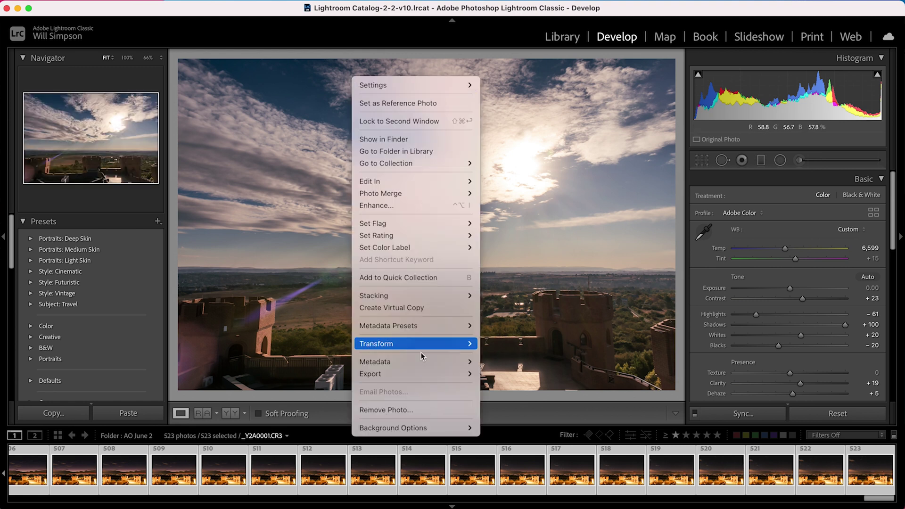
{"action": "mouse_move", "coordinate": [415, 374]}
{"action": "left_click", "coordinate": [508, 375]}
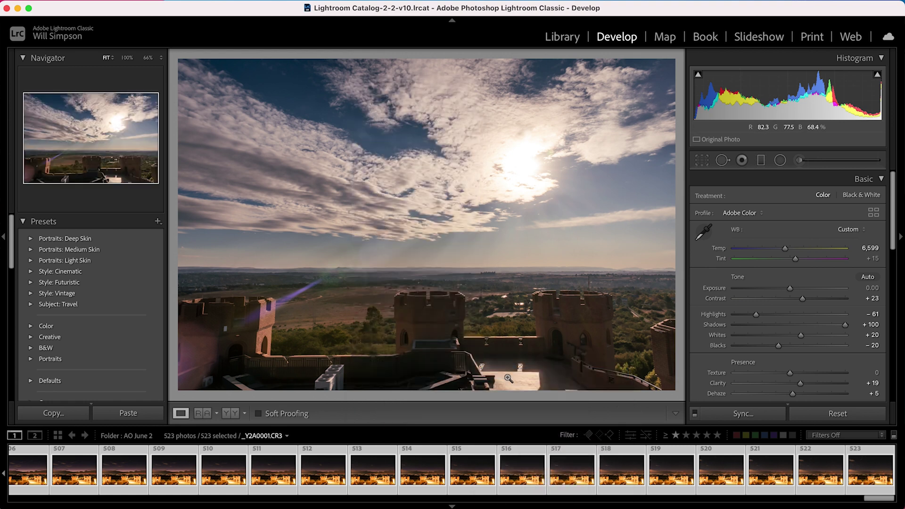
Set the export destination to AO 2 EDITED and JPEG quality to 70, then export
{"action": "left_click", "coordinate": [687, 119]}
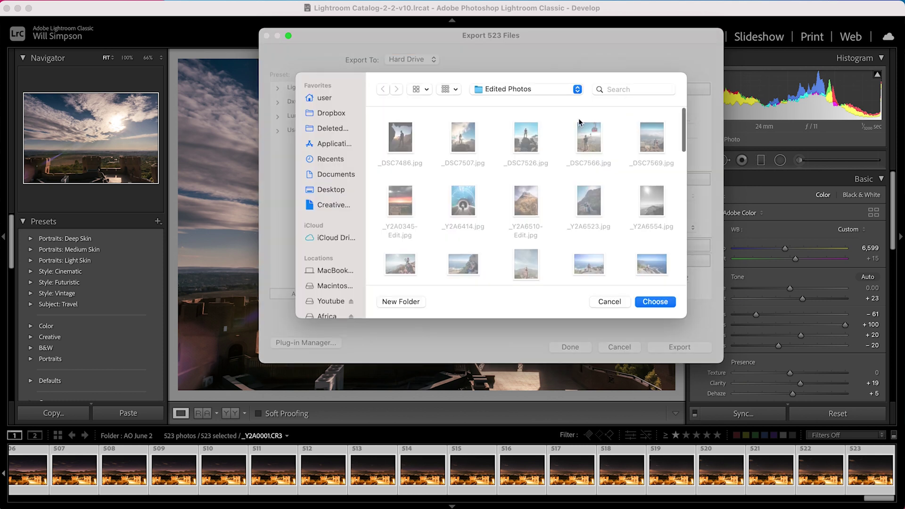
{"action": "left_click", "coordinate": [507, 90]}
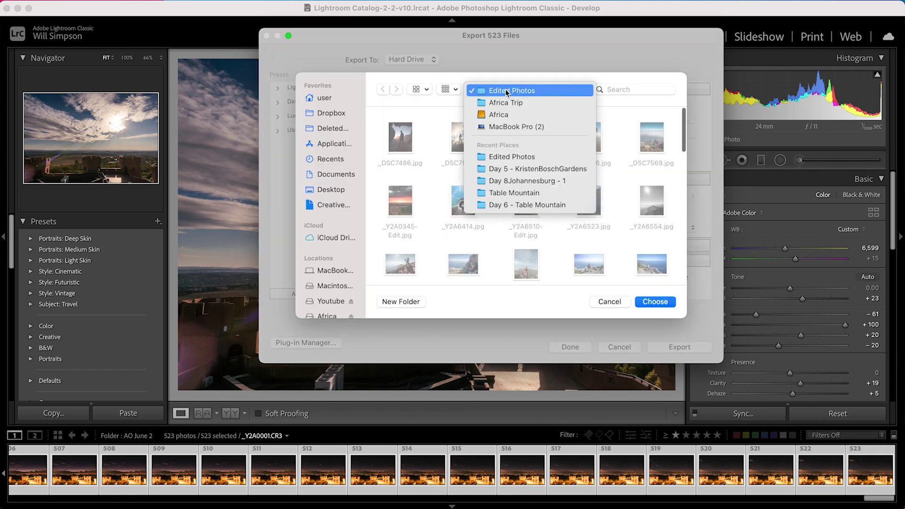
{"action": "left_click", "coordinate": [505, 119]}
{"action": "double_click", "coordinate": [531, 198]}
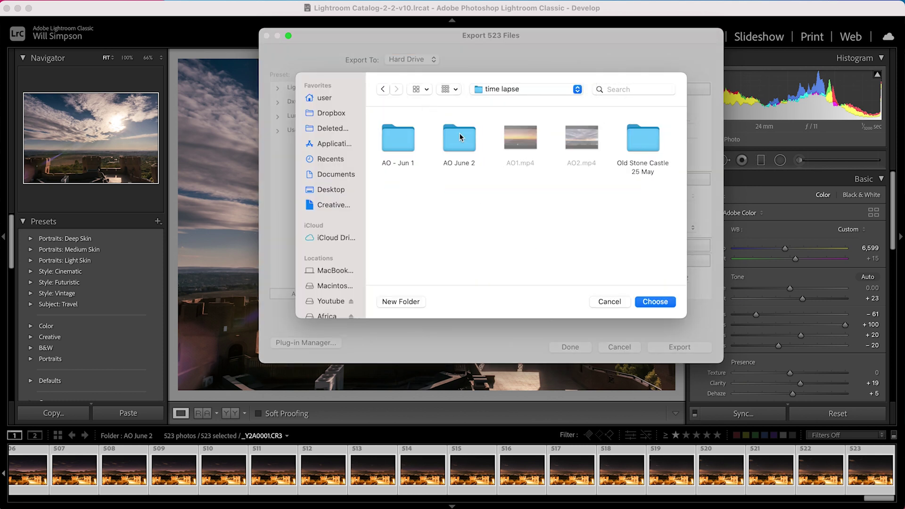
{"action": "double_click", "coordinate": [461, 137]}
{"action": "scroll", "coordinate": [489, 154], "scroll_direction": "down", "scroll_amount": 15}
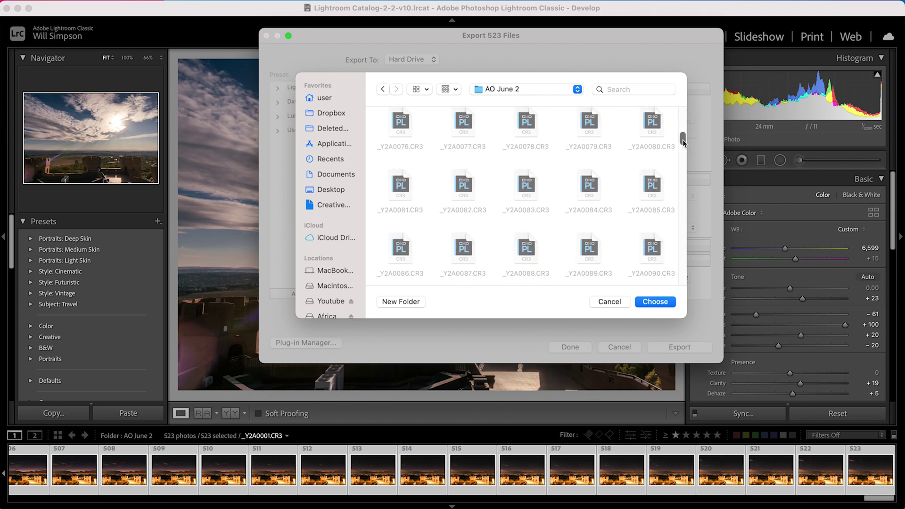
{"action": "left_click_drag", "start_coordinate": [682, 140], "coordinate": [694, 330]}
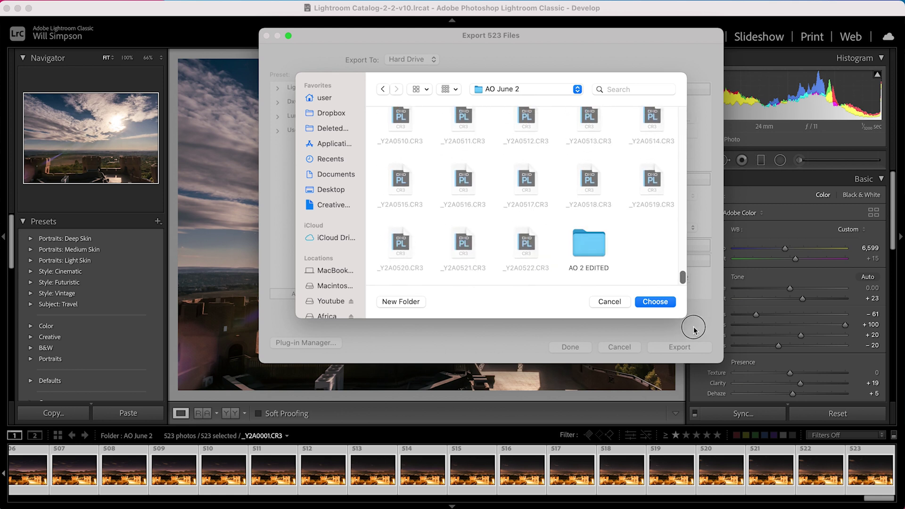
{"action": "double_click", "coordinate": [591, 248]}
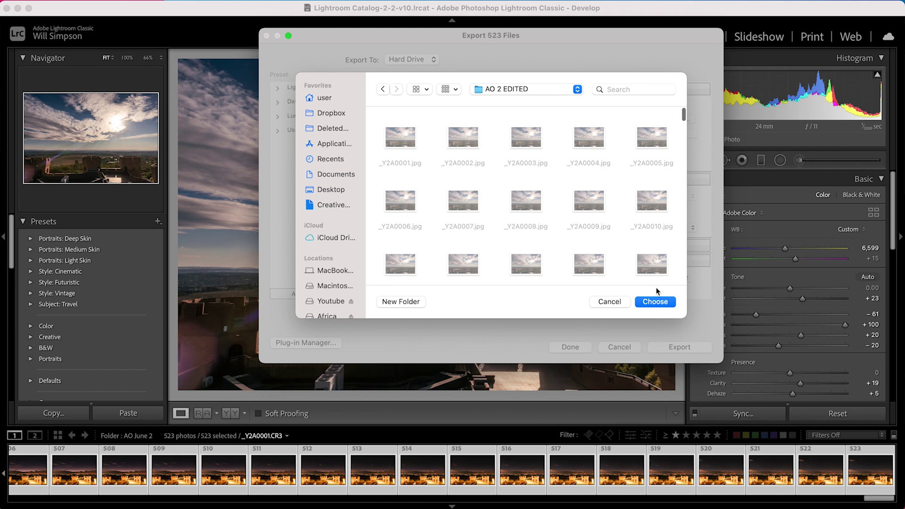
{"action": "left_click", "coordinate": [658, 302]}
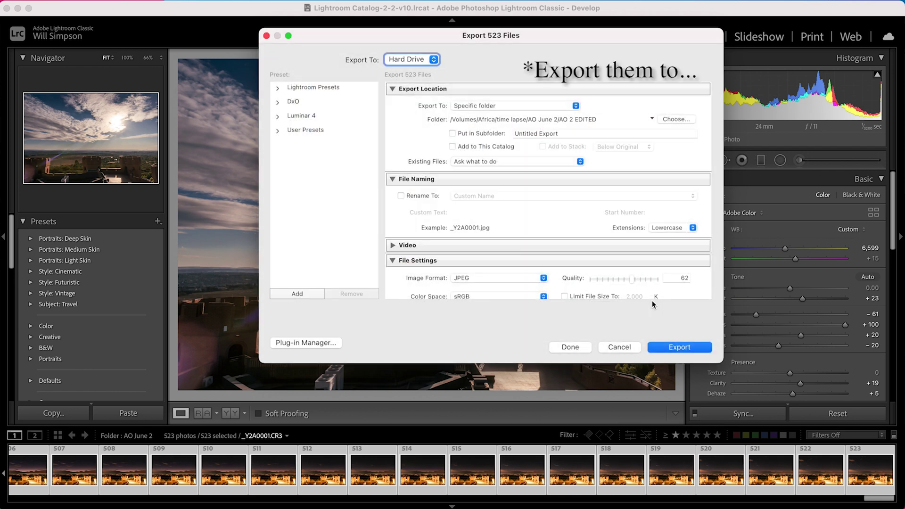
{"action": "left_click_drag", "start_coordinate": [634, 282], "coordinate": [639, 282]}
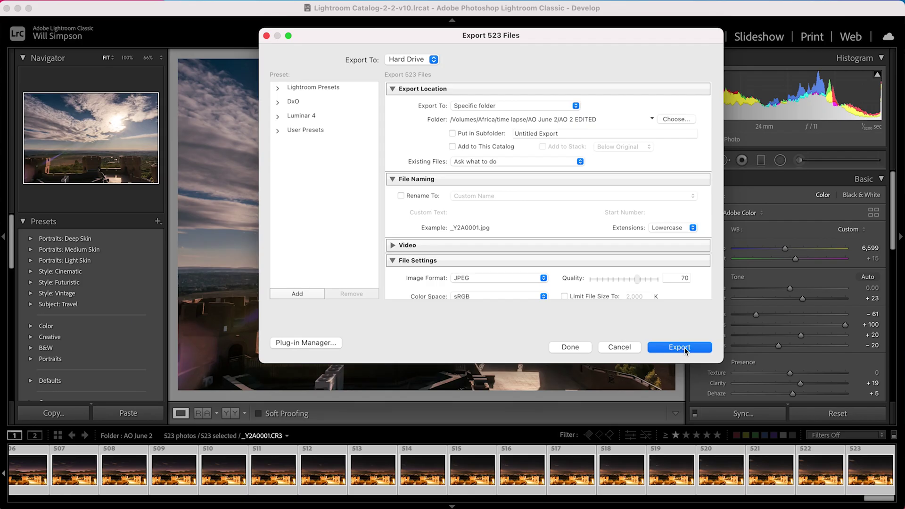
{"action": "left_click", "coordinate": [629, 351]}
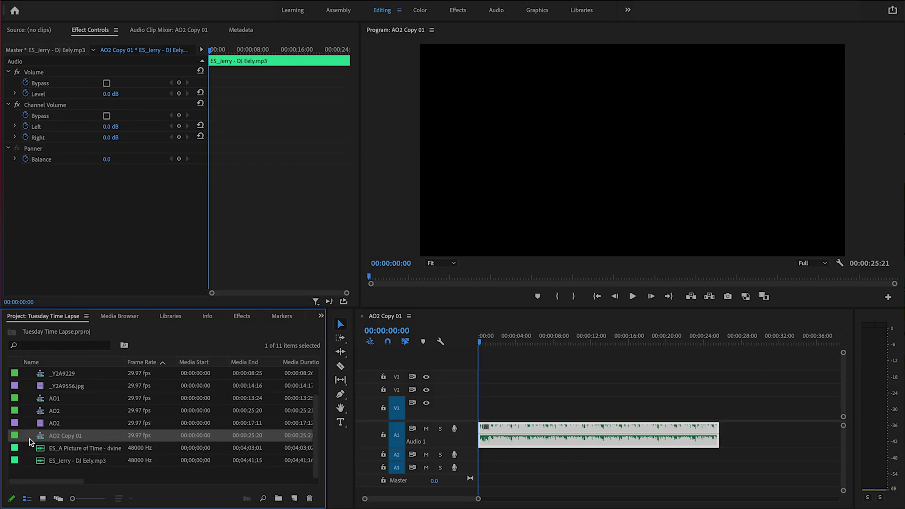
Export the 523 files and move to the Tuesday Time Lapse project in Premiere Pro
{"action": "mouse_move", "coordinate": [30, 442]}
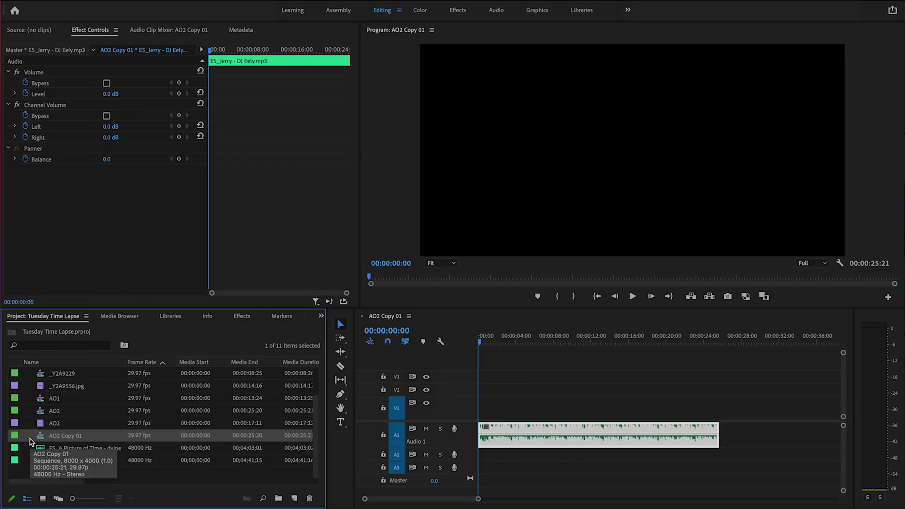
In the Import dialog, browse to Africa > time lapse > AO June 2 > AO 2 EDITED
{"action": "key", "text": "super+i"}
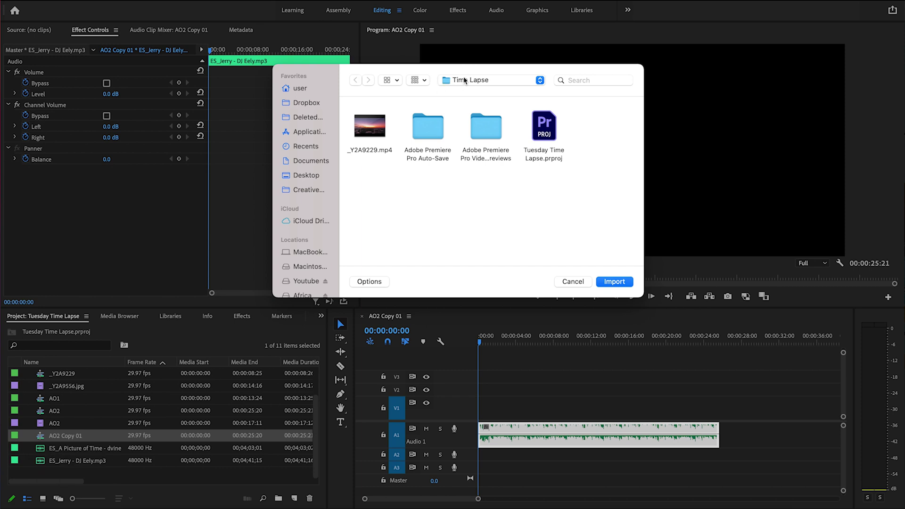
{"action": "left_click", "coordinate": [464, 80]}
{"action": "left_click", "coordinate": [466, 103]}
{"action": "double_click", "coordinate": [491, 183]}
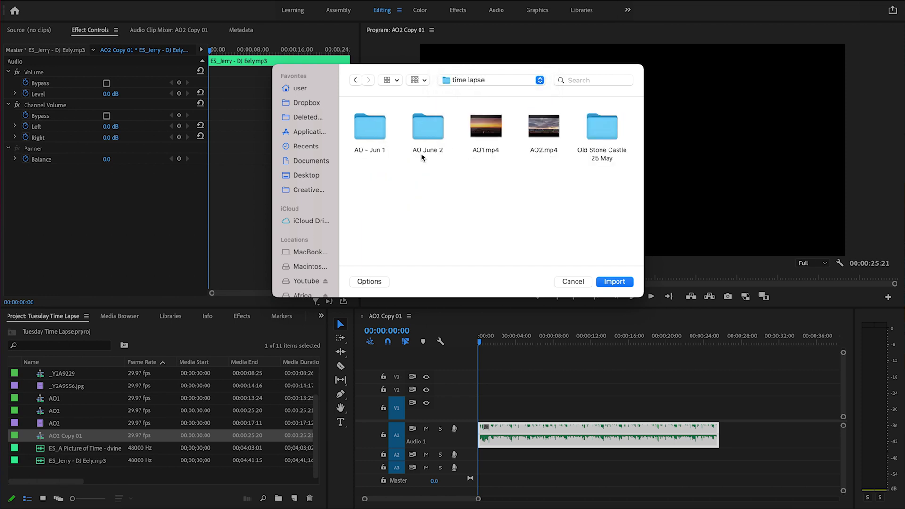
{"action": "double_click", "coordinate": [430, 132]}
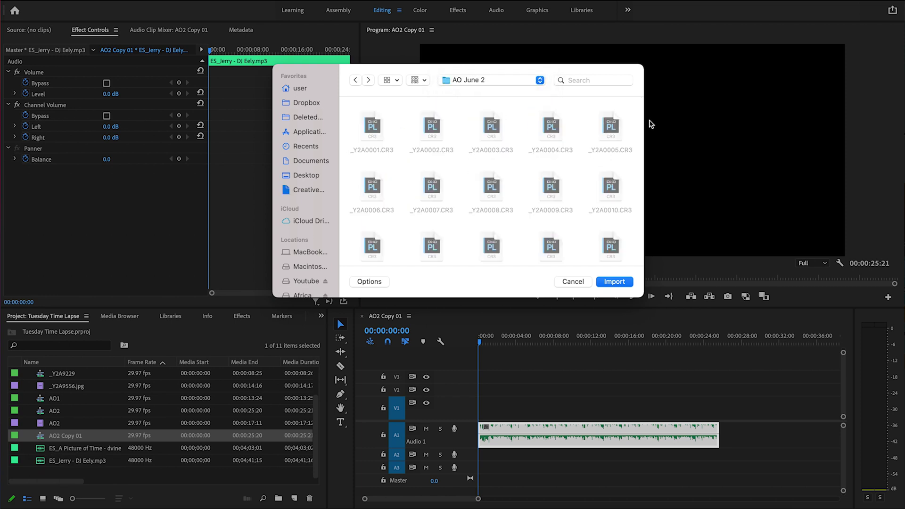
{"action": "left_click_drag", "start_coordinate": [640, 102], "coordinate": [649, 304]}
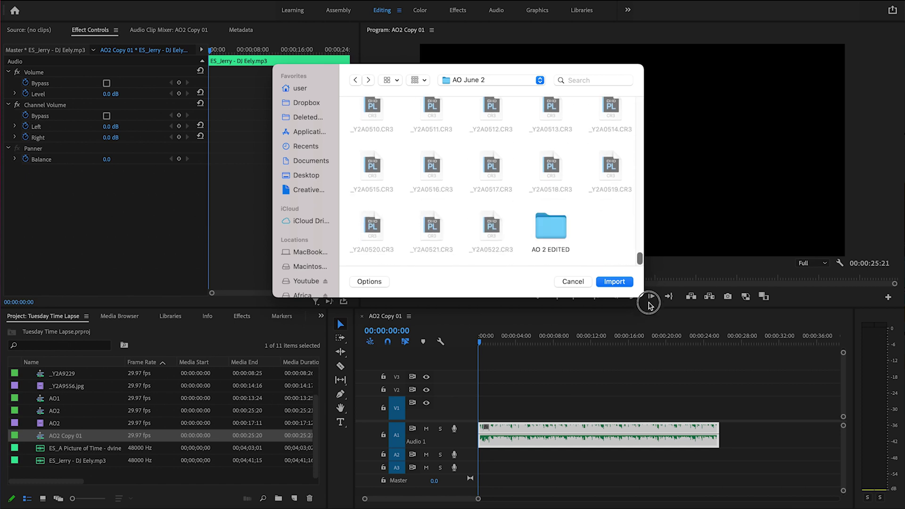
{"action": "double_click", "coordinate": [552, 226]}
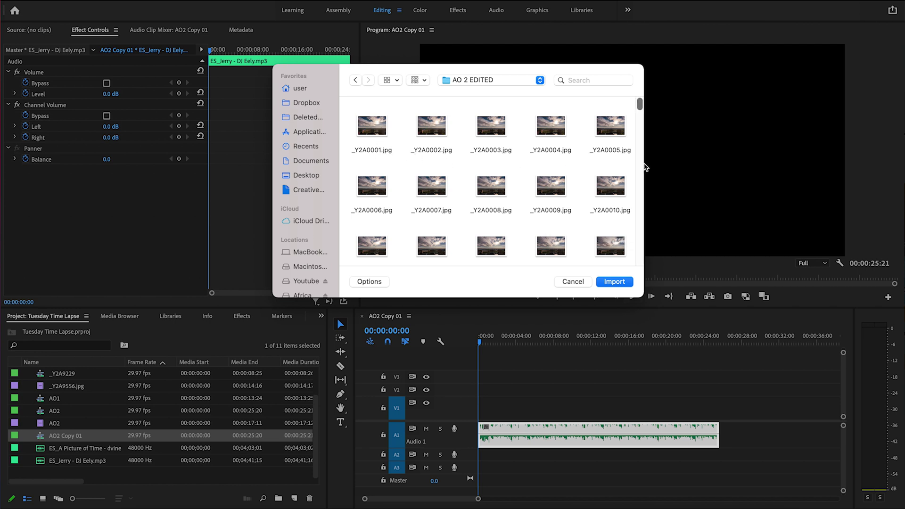
{"action": "scroll", "coordinate": [634, 114], "scroll_direction": "down", "scroll_amount": 1}
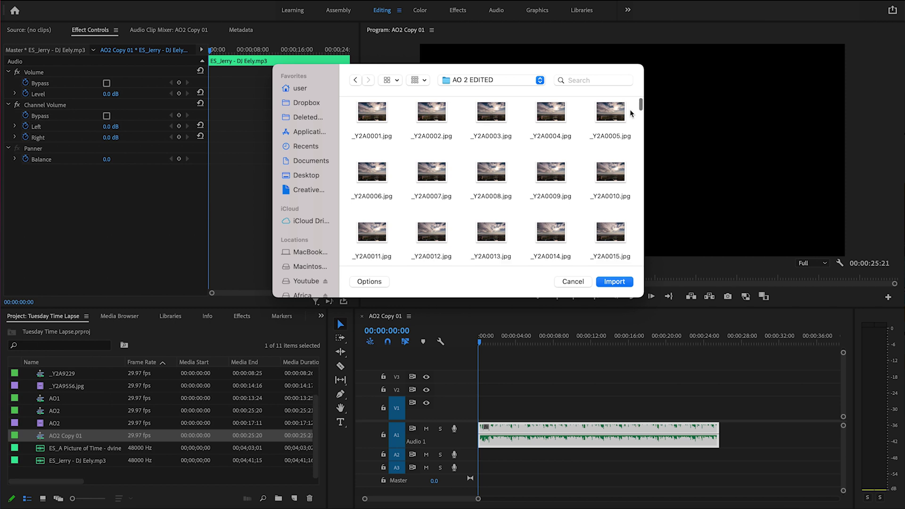
{"action": "left_click_drag", "start_coordinate": [639, 113], "coordinate": [641, 233]}
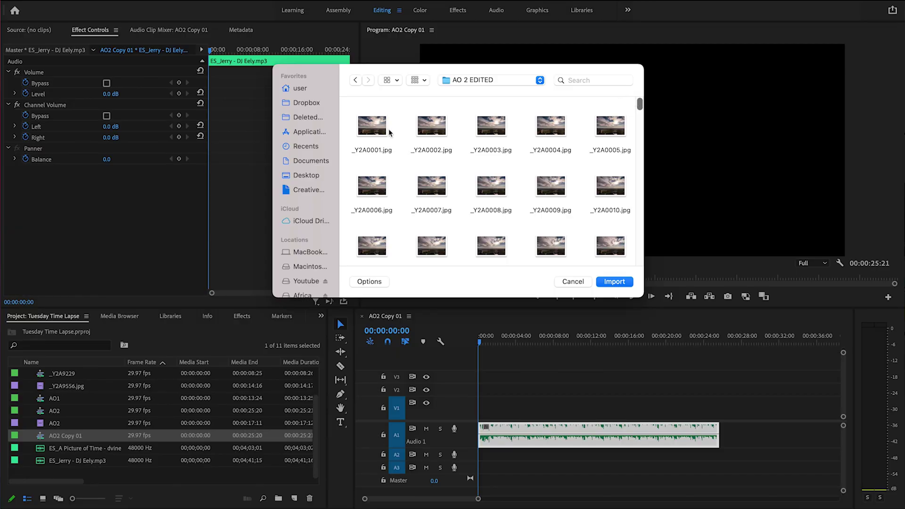
Import _Y2A0001.jpg with Image Sequence ticked
{"action": "left_click", "coordinate": [377, 129]}
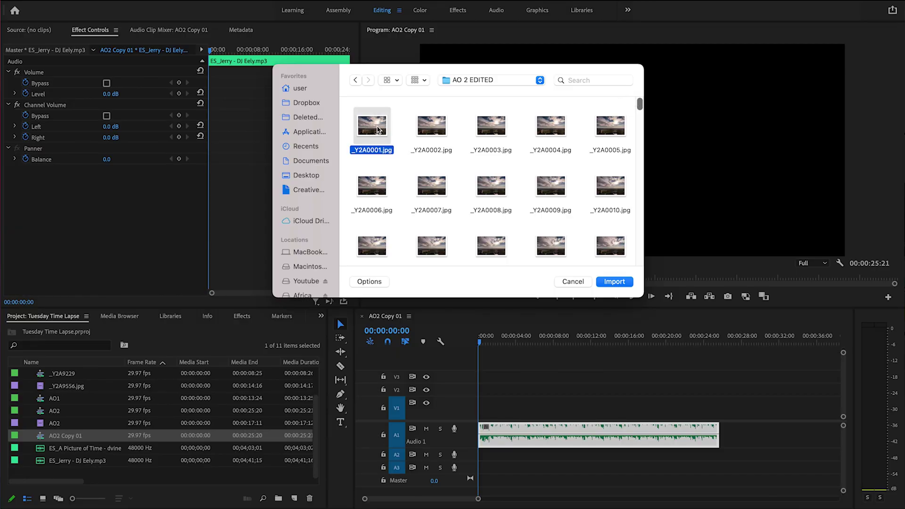
{"action": "left_click", "coordinate": [376, 284]}
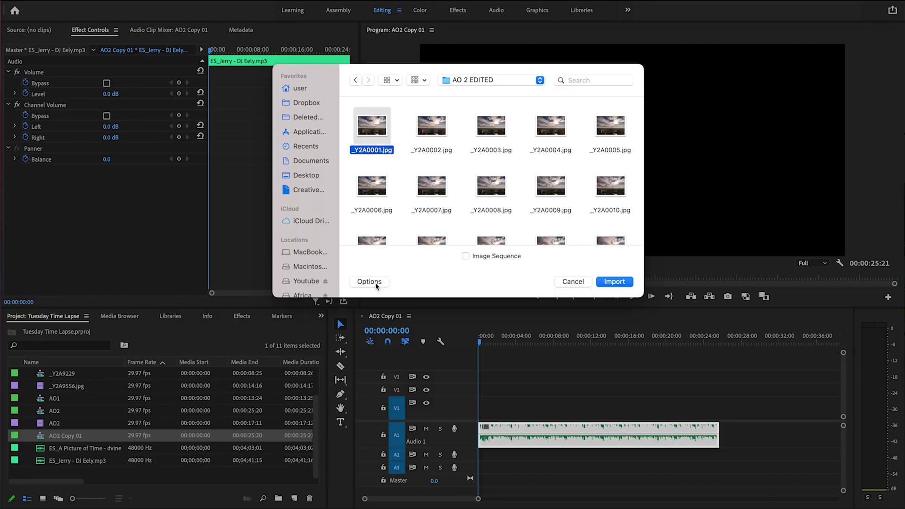
{"action": "left_click", "coordinate": [466, 256]}
{"action": "left_click", "coordinate": [612, 282]}
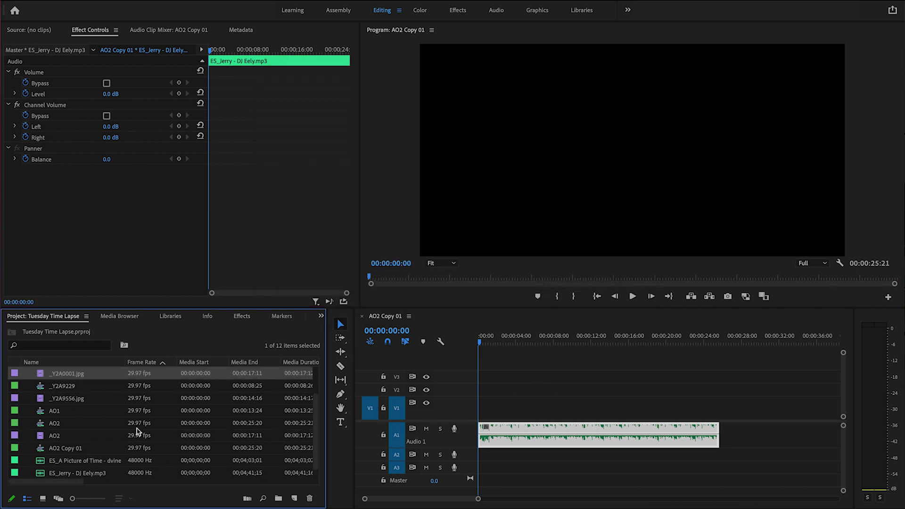
Place _Y2A0001.jpg on V1 at 00:00:00:00 and play the sequence
{"action": "left_click_drag", "start_coordinate": [41, 375], "coordinate": [464, 426]}
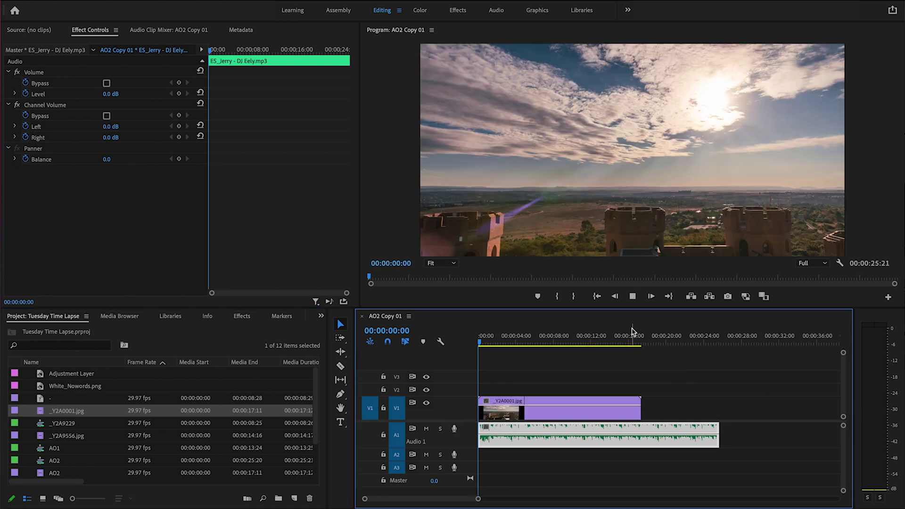
{"action": "key", "text": "space"}
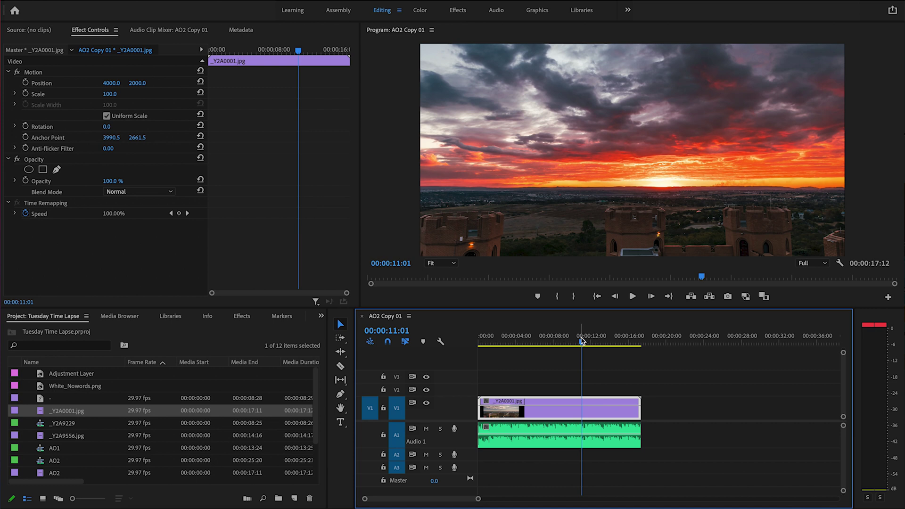
Enable Position and Scale keyframes and set the last frame to Scale 116, rotated 1 degree
{"action": "key", "text": "Home"}
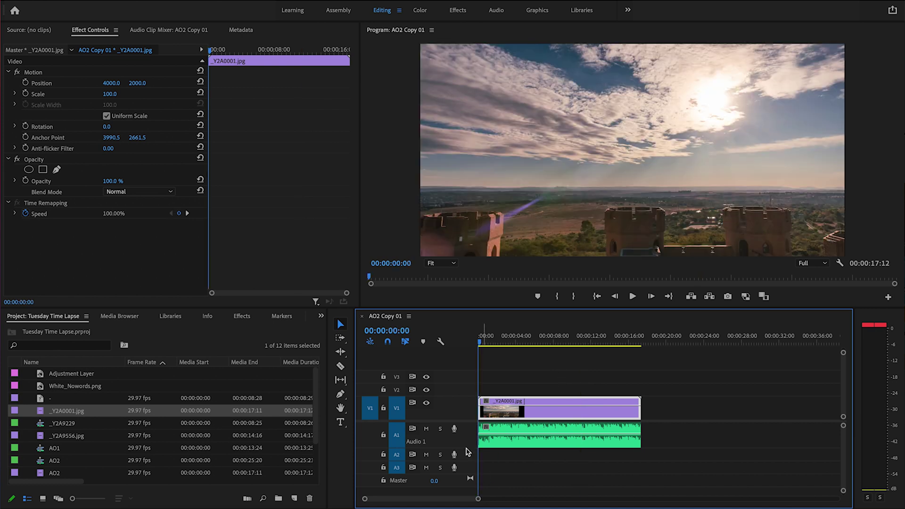
{"action": "left_click", "coordinate": [26, 93]}
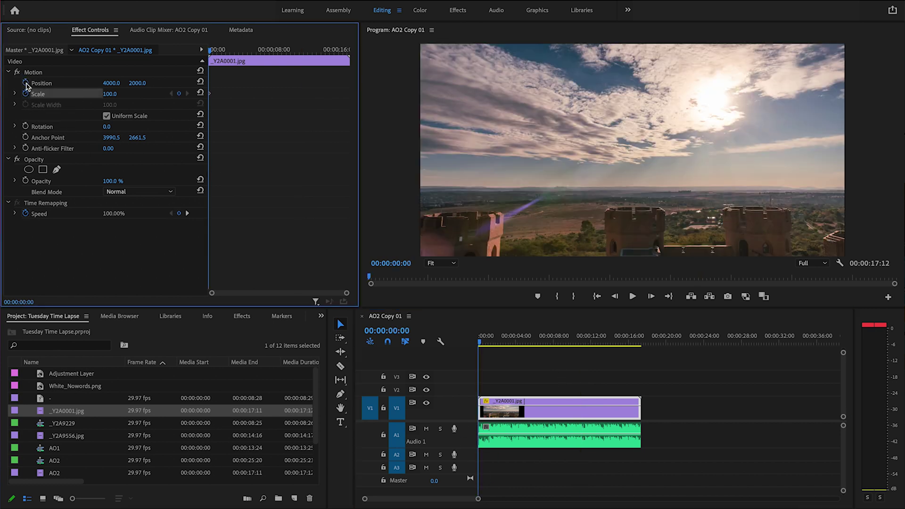
{"action": "left_click", "coordinate": [25, 83]}
{"action": "key", "text": "End"}
{"action": "key", "text": "Left"}
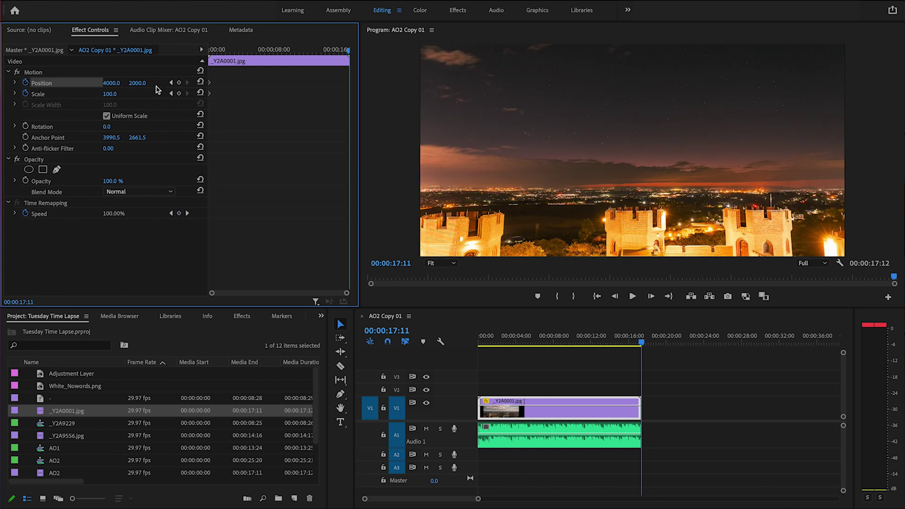
{"action": "left_click", "coordinate": [179, 94]}
{"action": "left_click", "coordinate": [179, 83]}
{"action": "left_click_drag", "start_coordinate": [111, 93], "coordinate": [118, 94]}
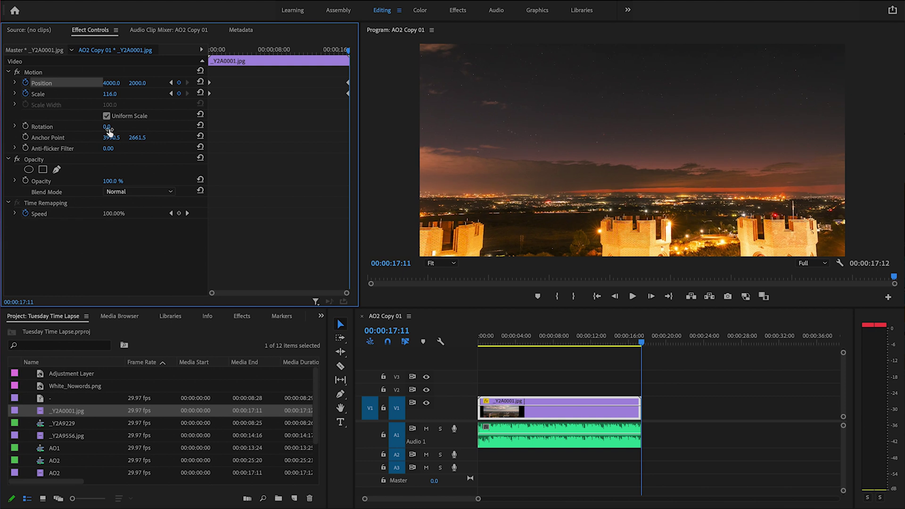
{"action": "left_click_drag", "start_coordinate": [106, 127], "coordinate": [110, 126]}
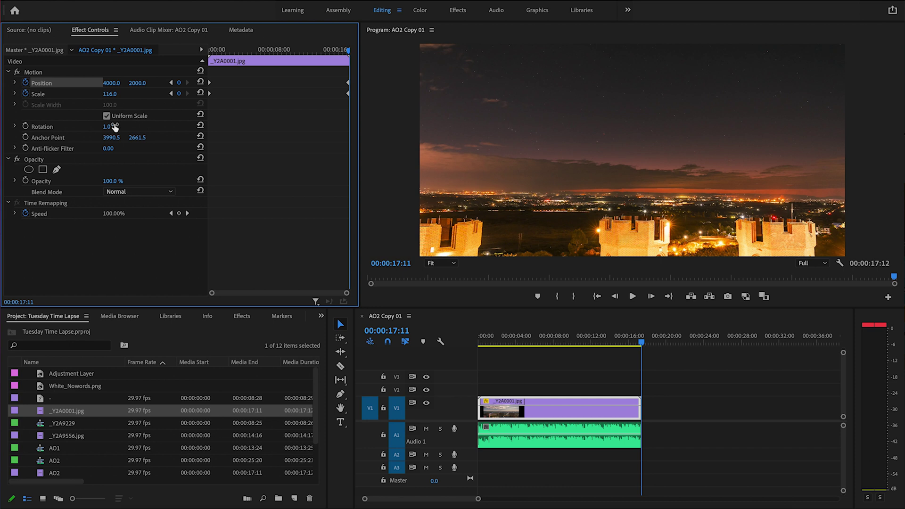
Preview the zoom across the clip and reset rotation to 0
{"action": "key", "text": "Home"}
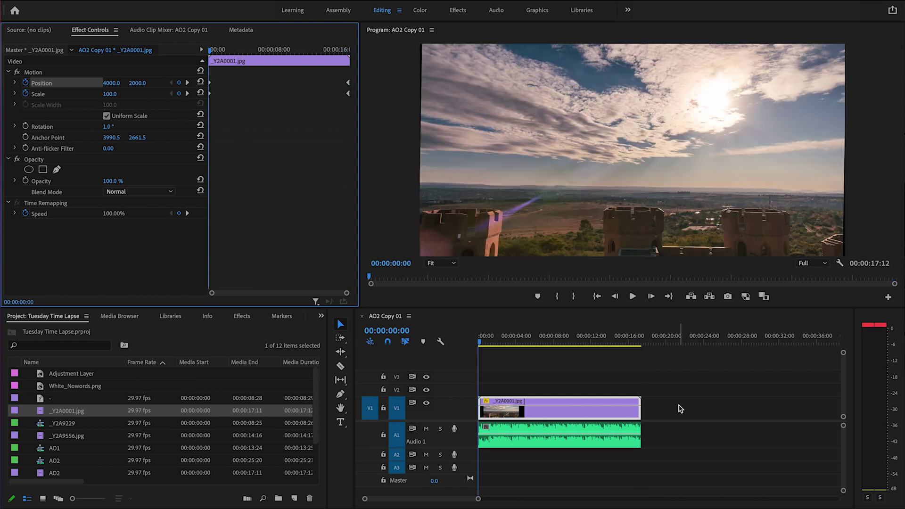
{"action": "left_click_drag", "start_coordinate": [517, 342], "coordinate": [620, 345]}
{"action": "left_click_drag", "start_coordinate": [543, 340], "coordinate": [522, 342]}
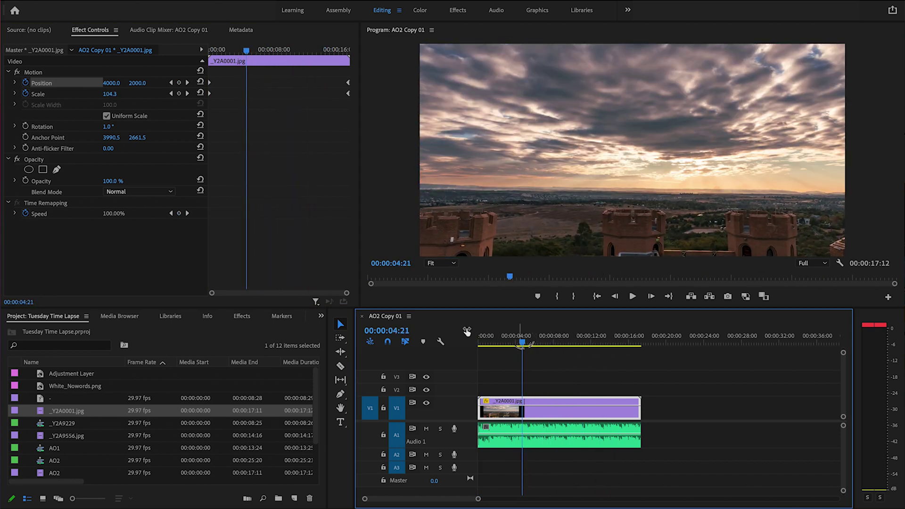
{"action": "left_click", "coordinate": [106, 128]}
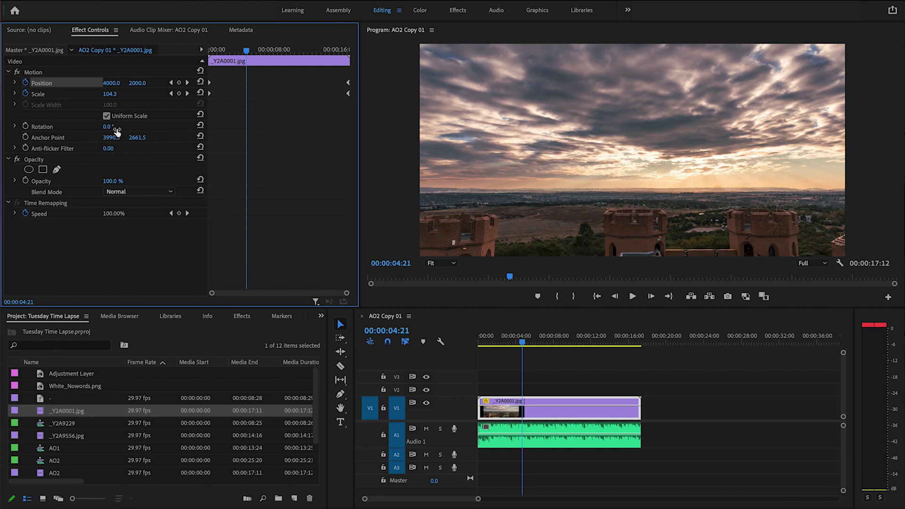
Zoom the first frame to Scale 137 and reframe it to Position 4284, 2155
{"action": "key", "text": "Home"}
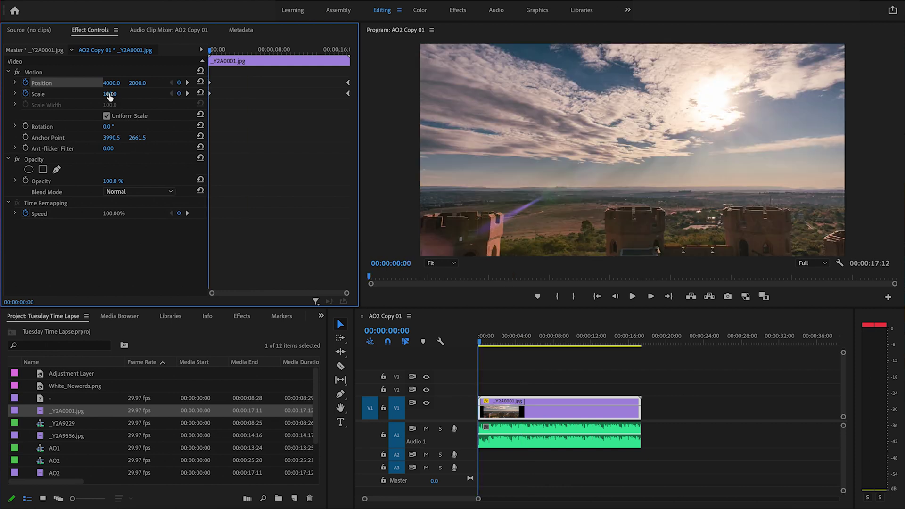
{"action": "left_click_drag", "start_coordinate": [110, 94], "coordinate": [247, 87]}
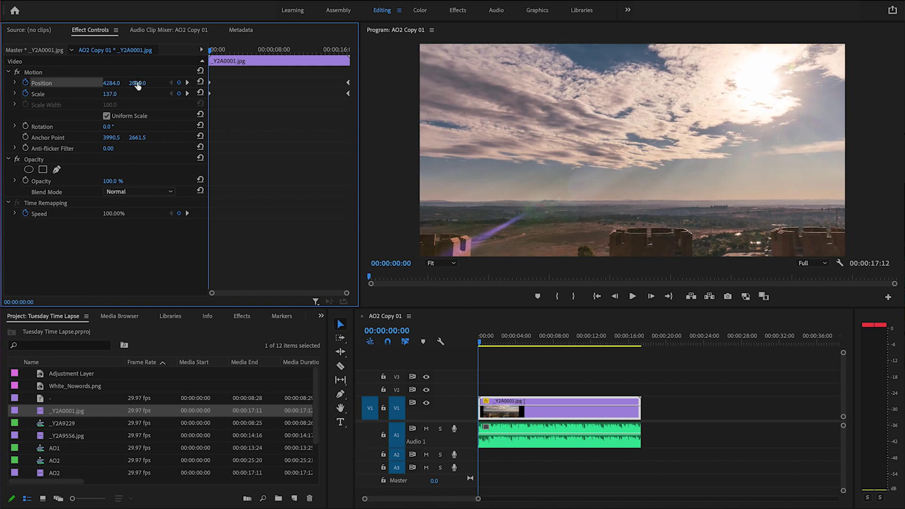
{"action": "mouse_move", "coordinate": [137, 85]}
{"action": "left_mouse_down"}
{"action": "mouse_move", "coordinate": [42, 85]}
{"action": "mouse_move", "coordinate": [140, 83]}
{"action": "left_mouse_up"}
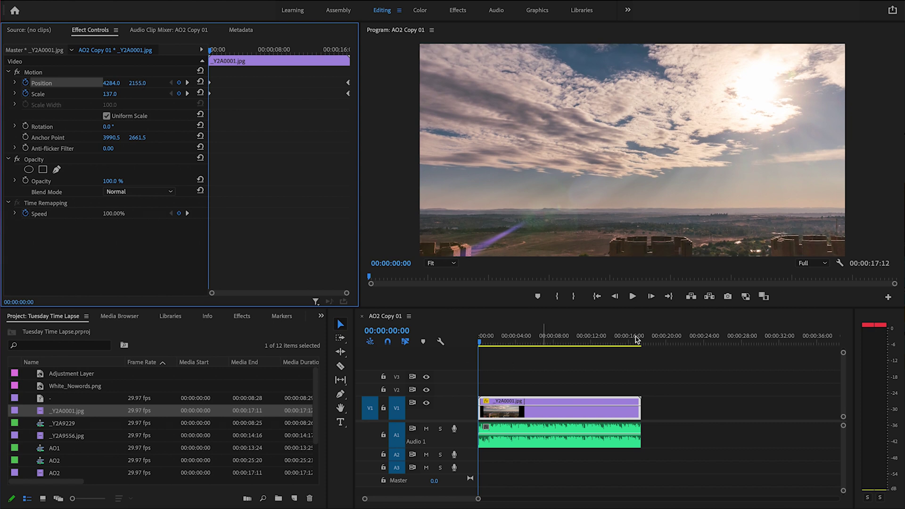
{"action": "left_click", "coordinate": [636, 340]}
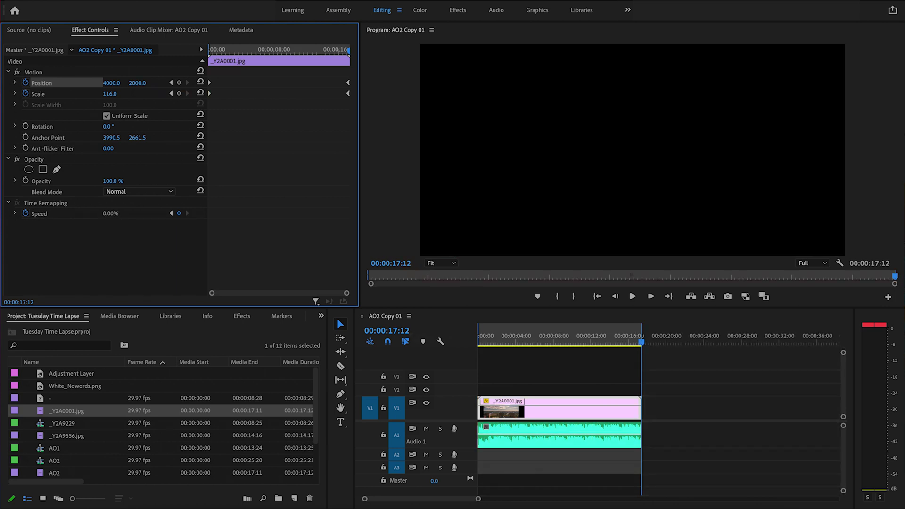
Render In to Out for the whole sequence and play back the rendered time-lapse
{"action": "left_click", "coordinate": [156, 0]}
{"action": "left_click", "coordinate": [170, 26]}
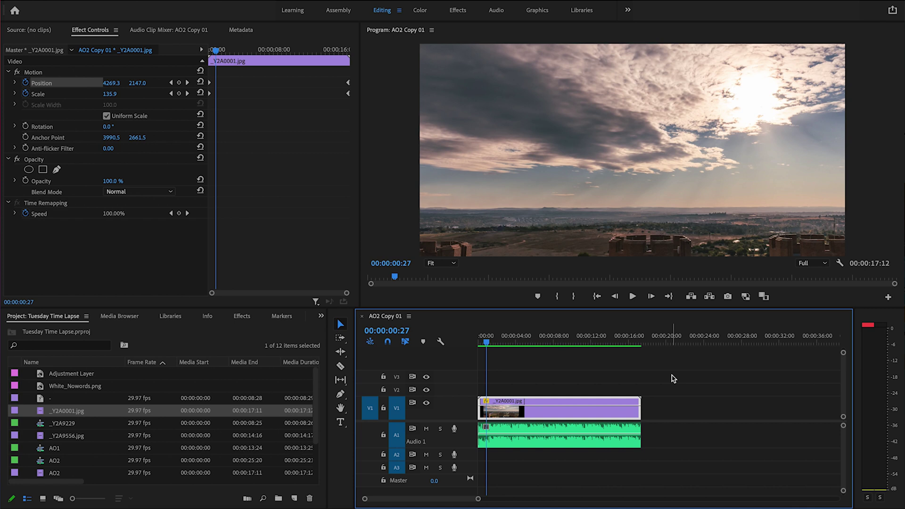
{"action": "key", "text": "space"}
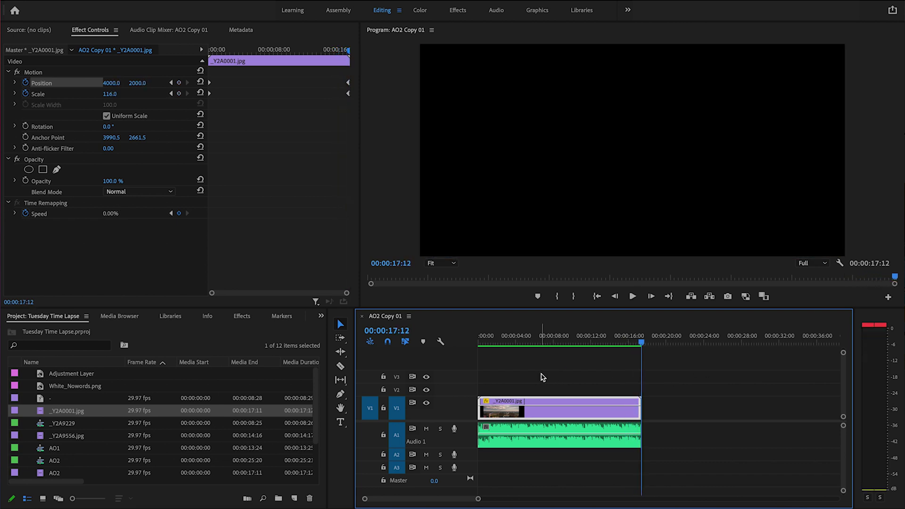
{"action": "key", "text": "super+m"}
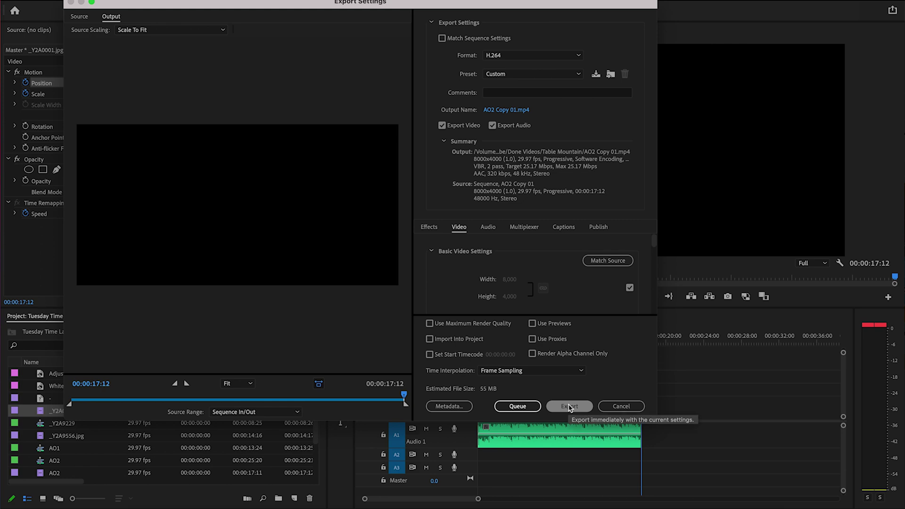
{"action": "left_click", "coordinate": [620, 407]}
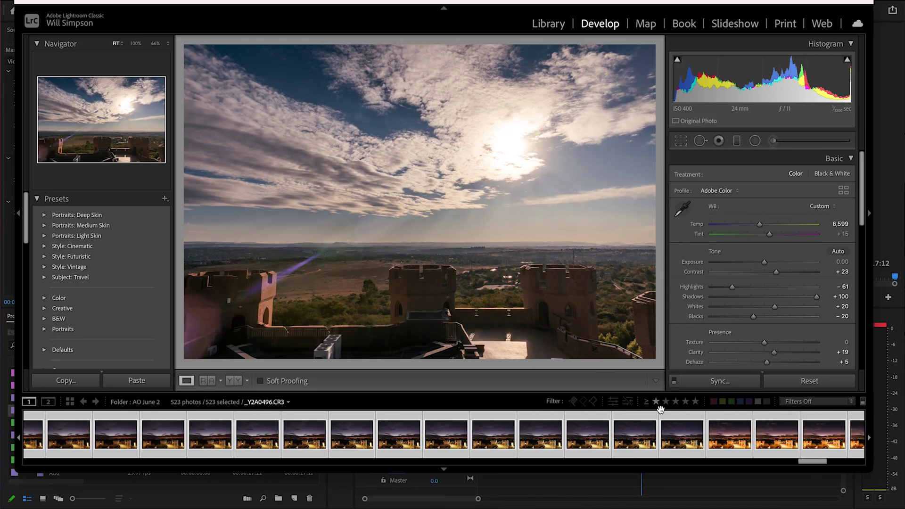
Filter the filmstrip to one star or higher, leaving 2 of 523 photos
{"action": "left_click", "coordinate": [656, 401]}
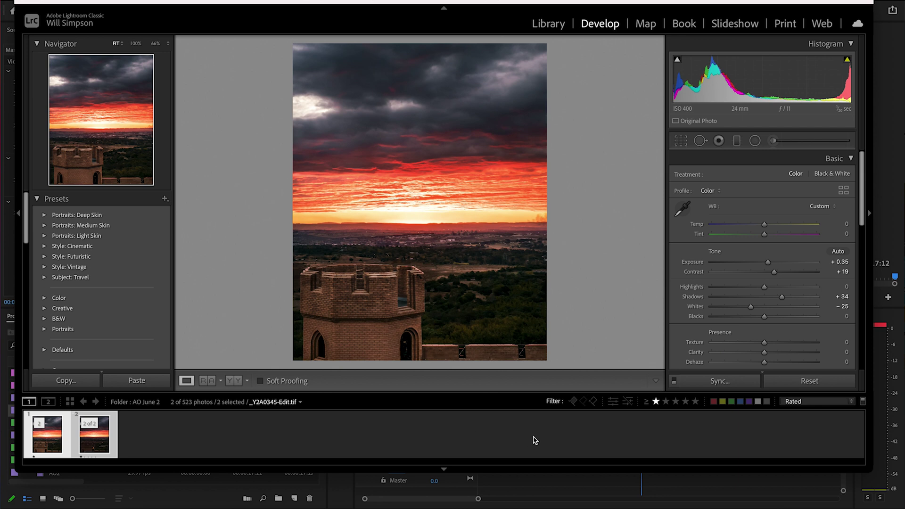